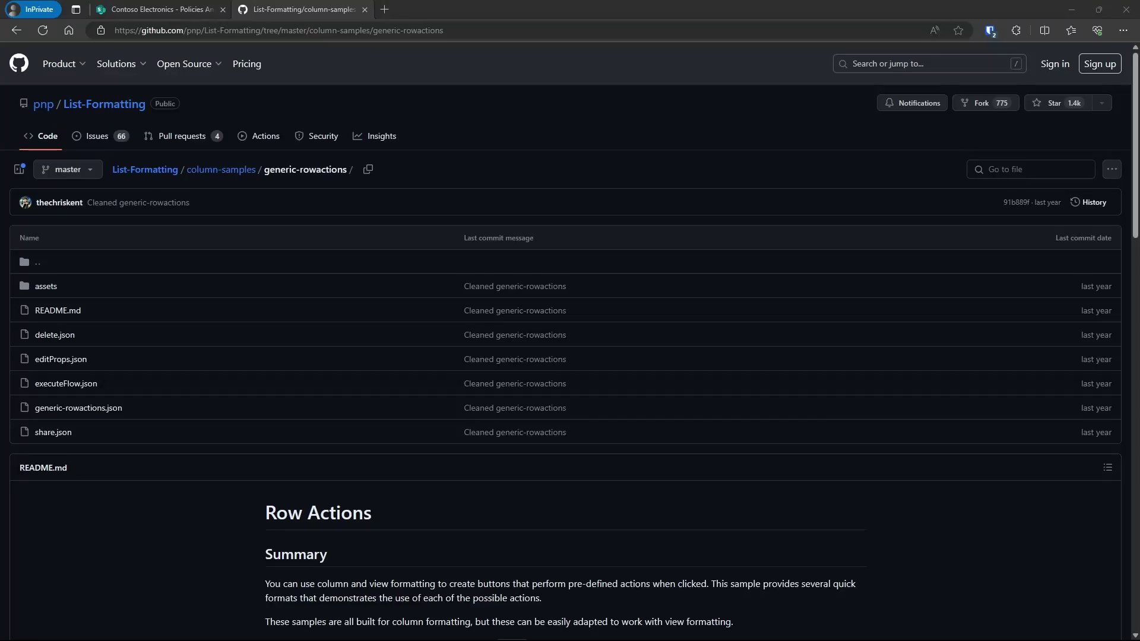
Step: Scroll through the generic-rowactions README on GitHub, then switch to the Policies And Procedures library
click(1055, 194)
scroll(657, 180, down, 1)
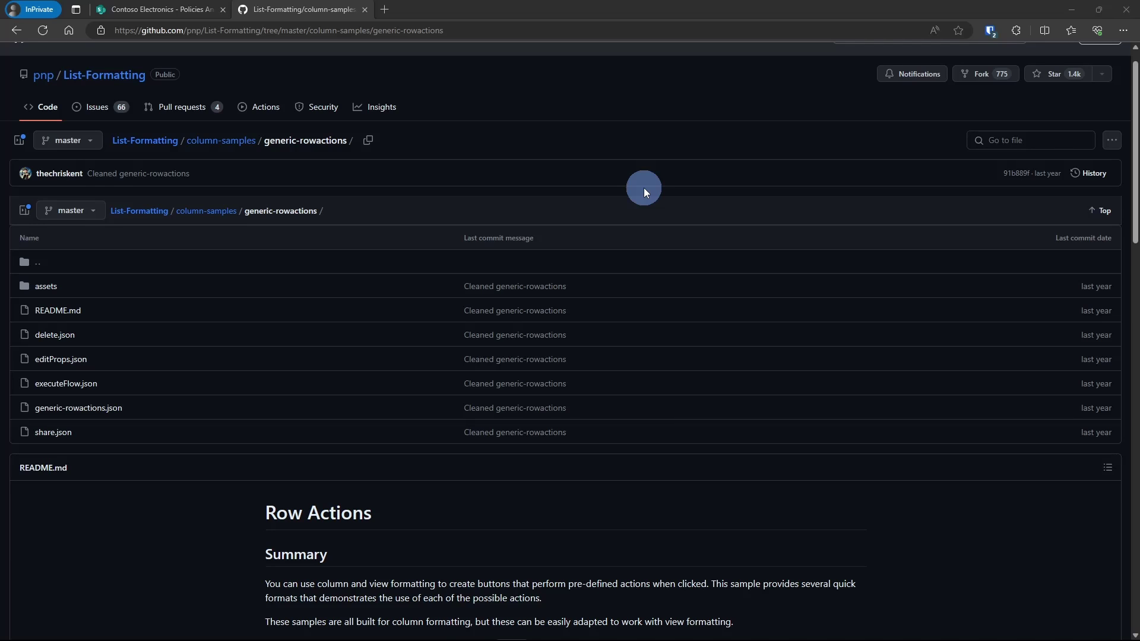
drag(1134, 138, 1135, 265)
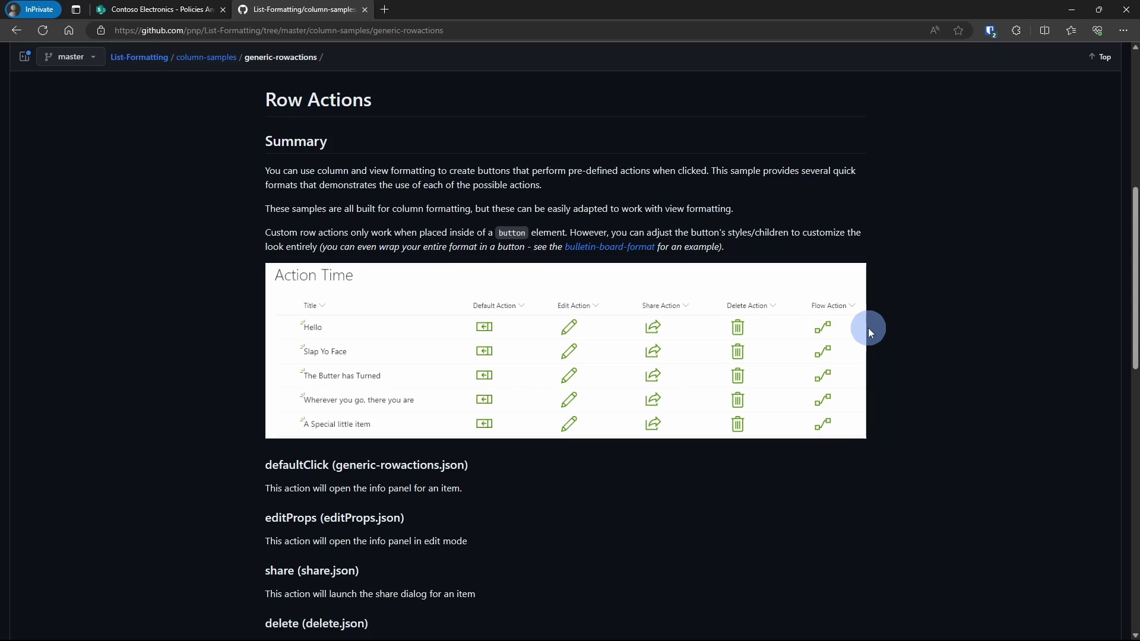
scroll(668, 337, up, 7)
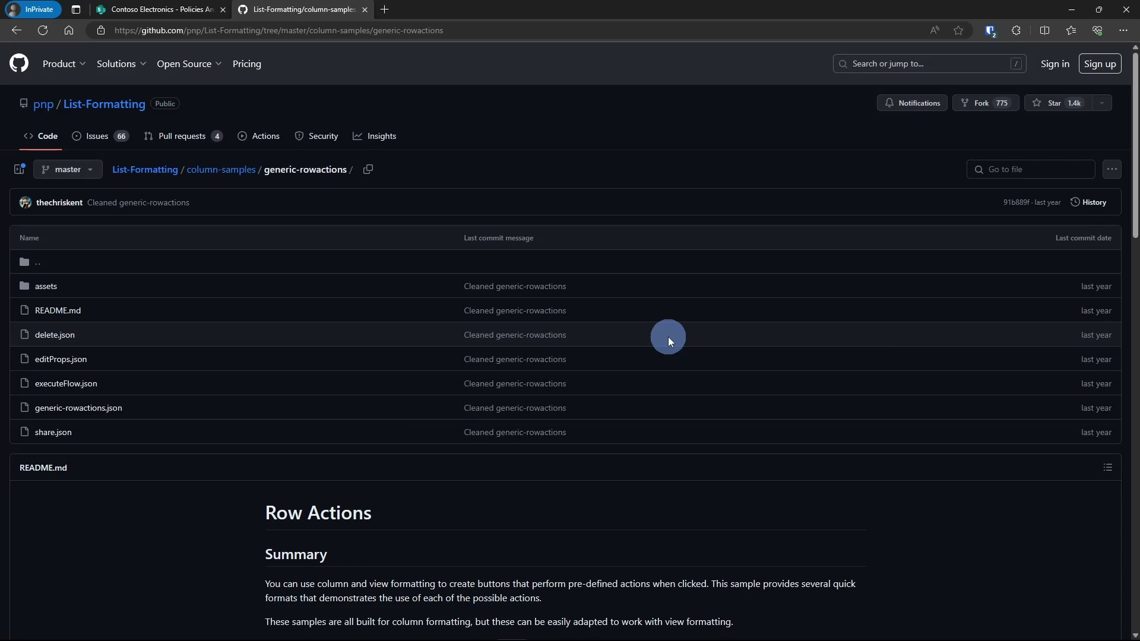
scroll(669, 337, down, 1)
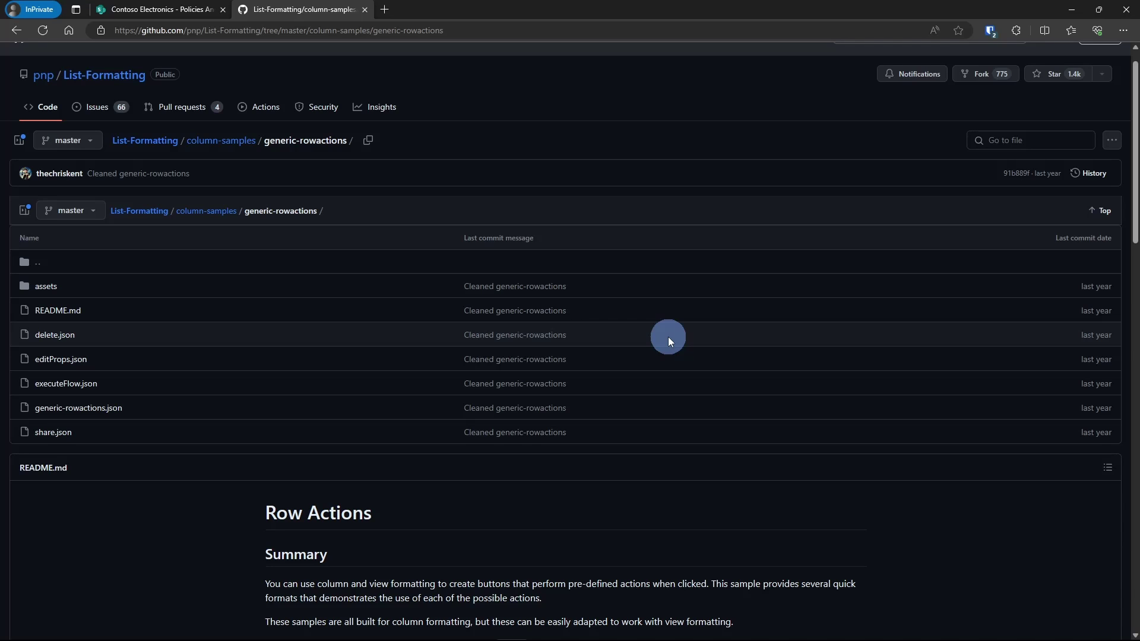
click(164, 10)
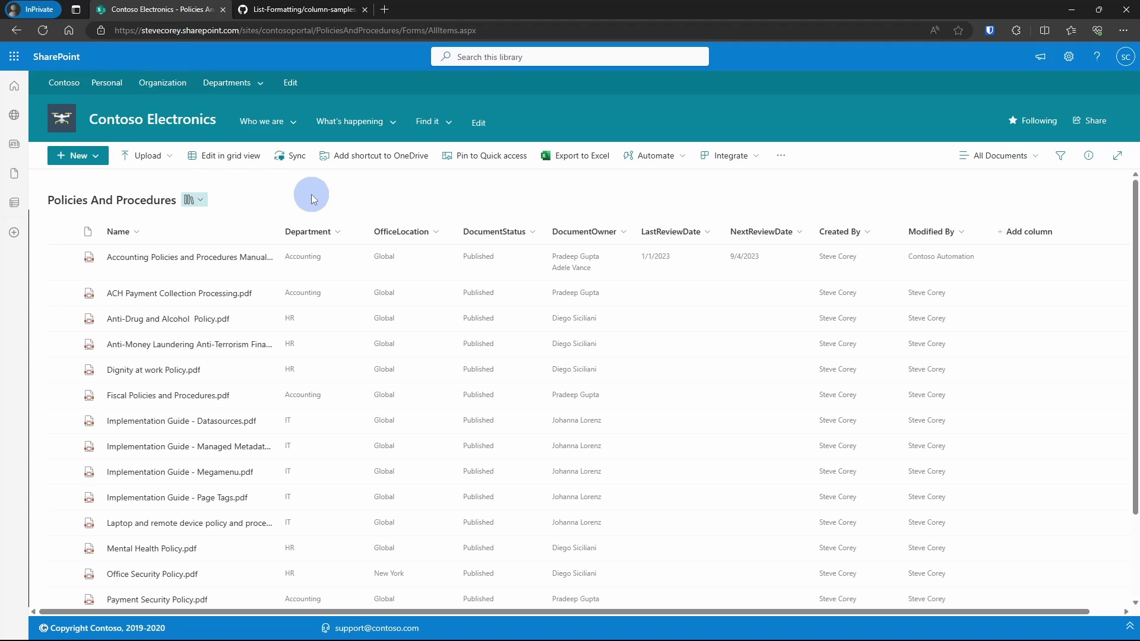
Step: Add a single line of text column named 'Quick Edit' to the library
click(278, 215)
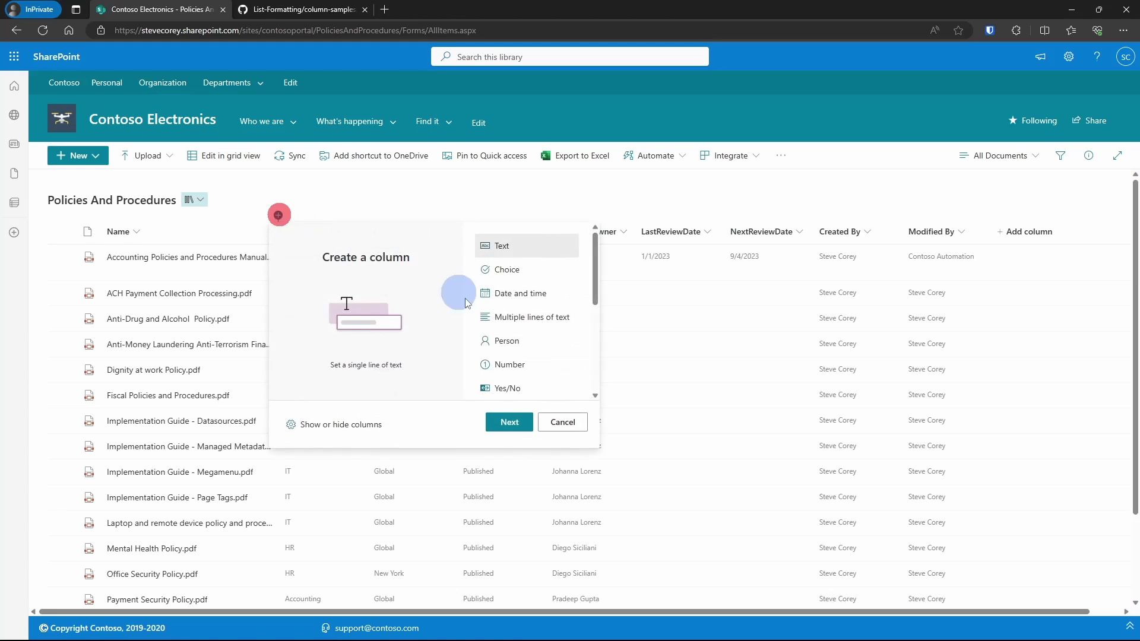
click(510, 422)
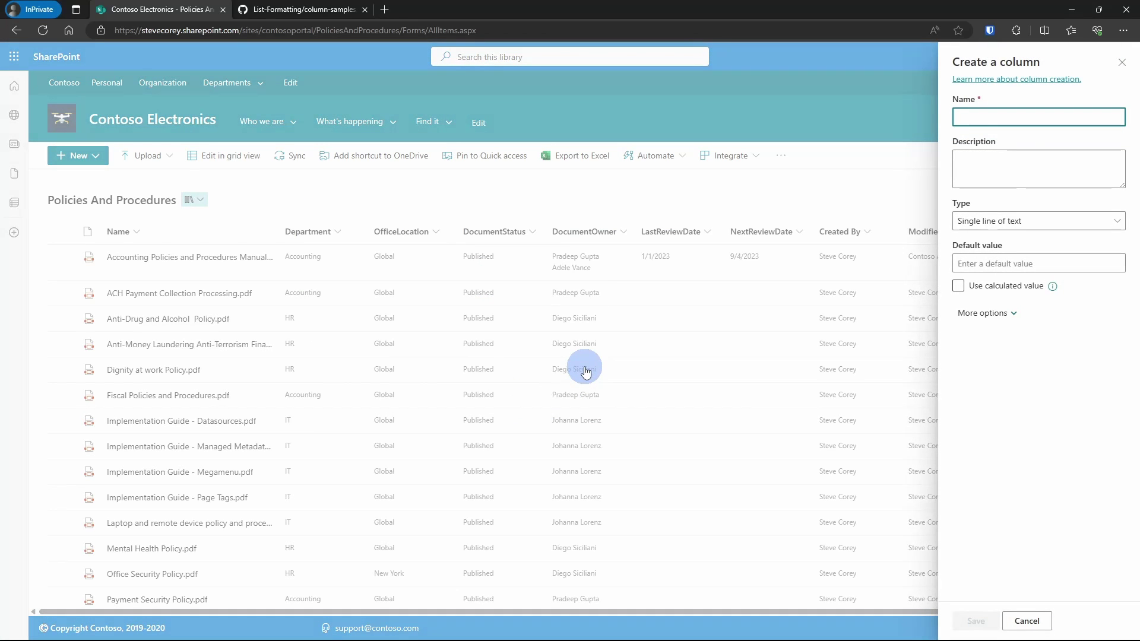
text(Qui)
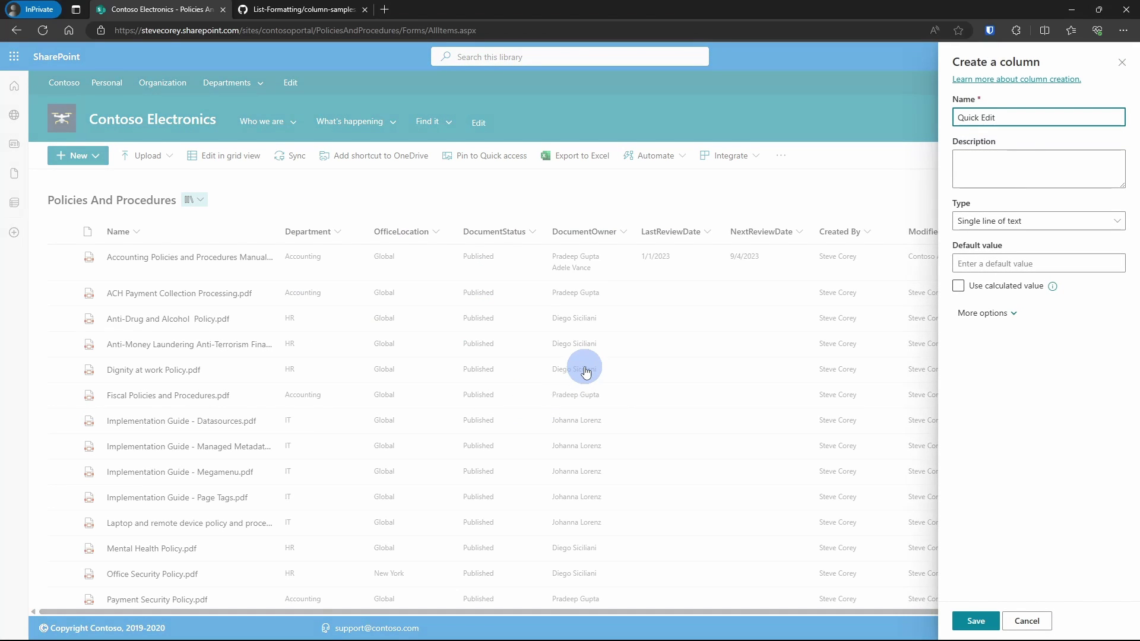
text(ck Edit)
click(976, 621)
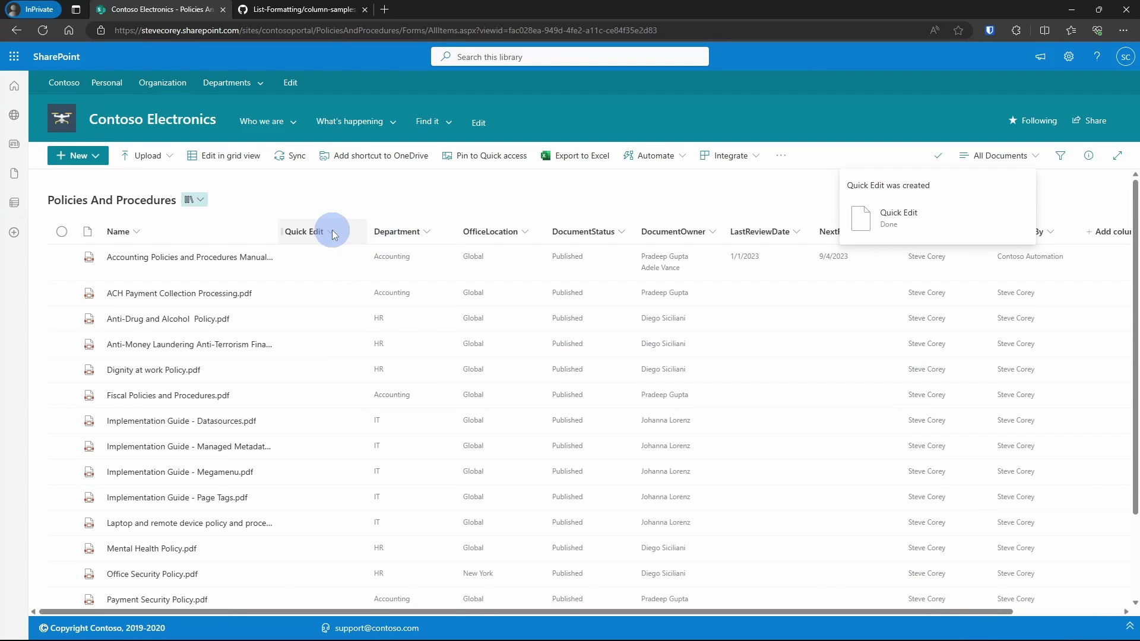
Step: Open the Quick Edit column's formatting in Advanced mode and delete its default JSON
click(335, 233)
mouse_move(328, 343)
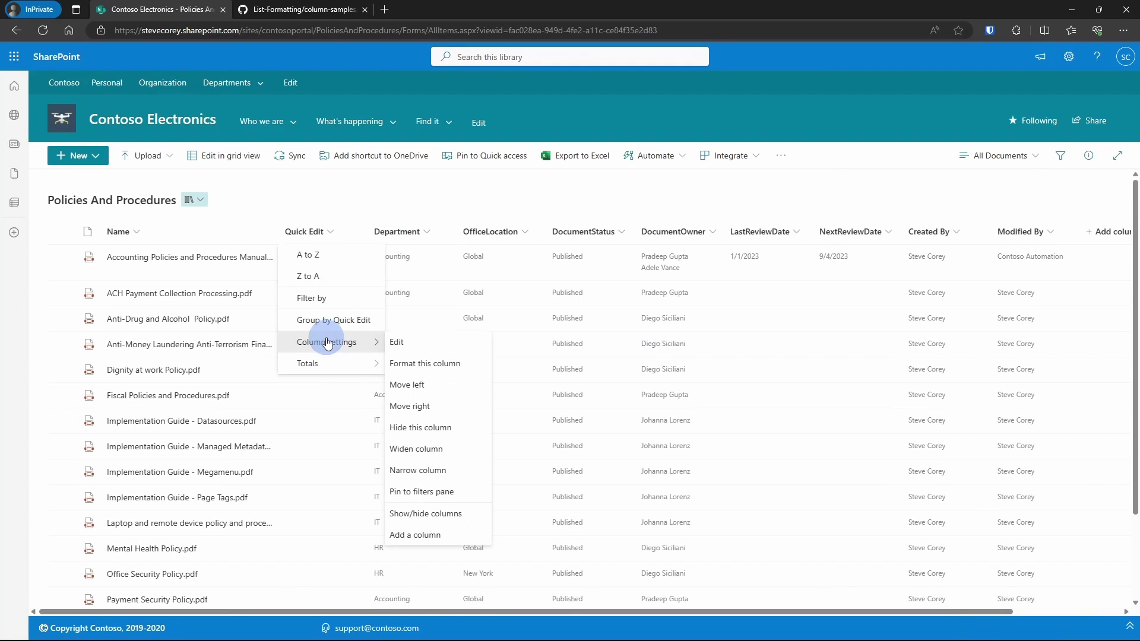
click(420, 362)
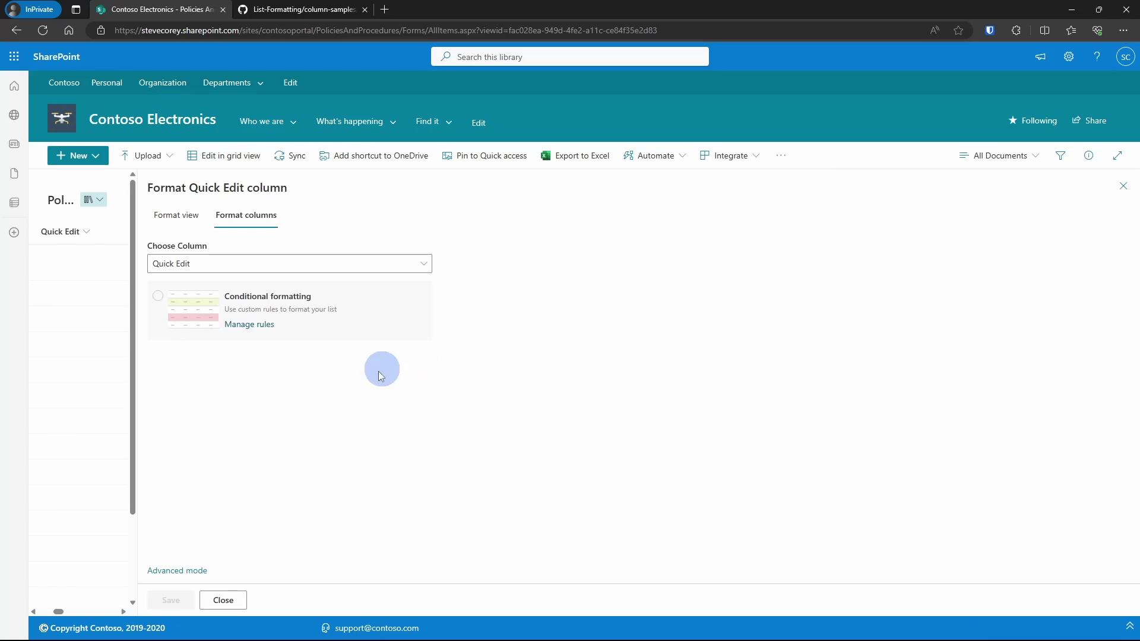
click(173, 572)
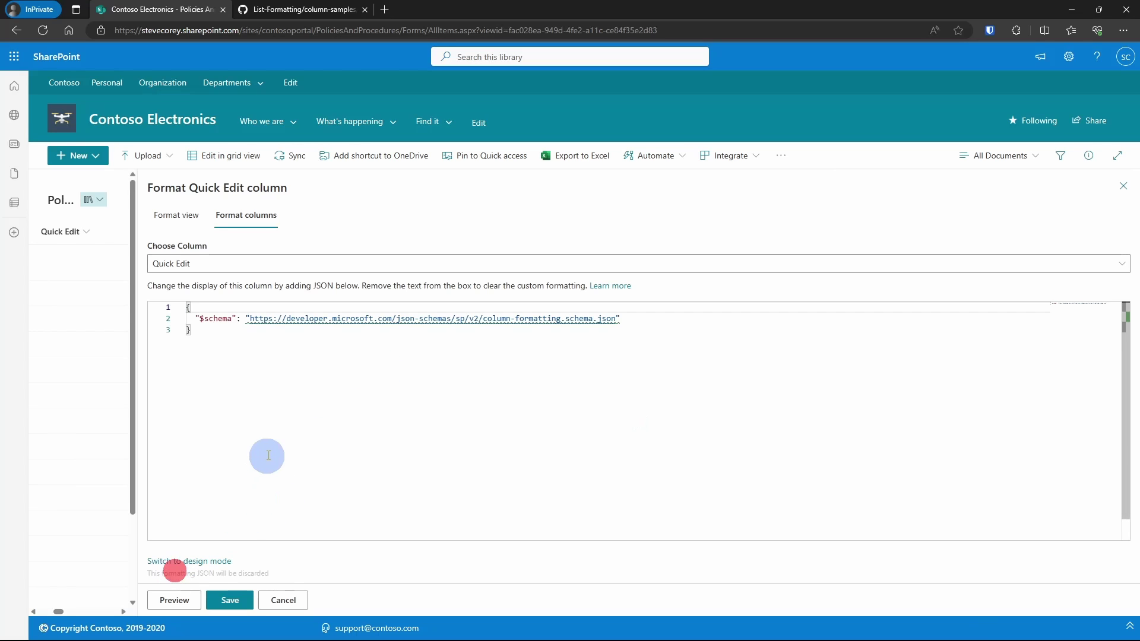
drag(259, 415, 178, 307)
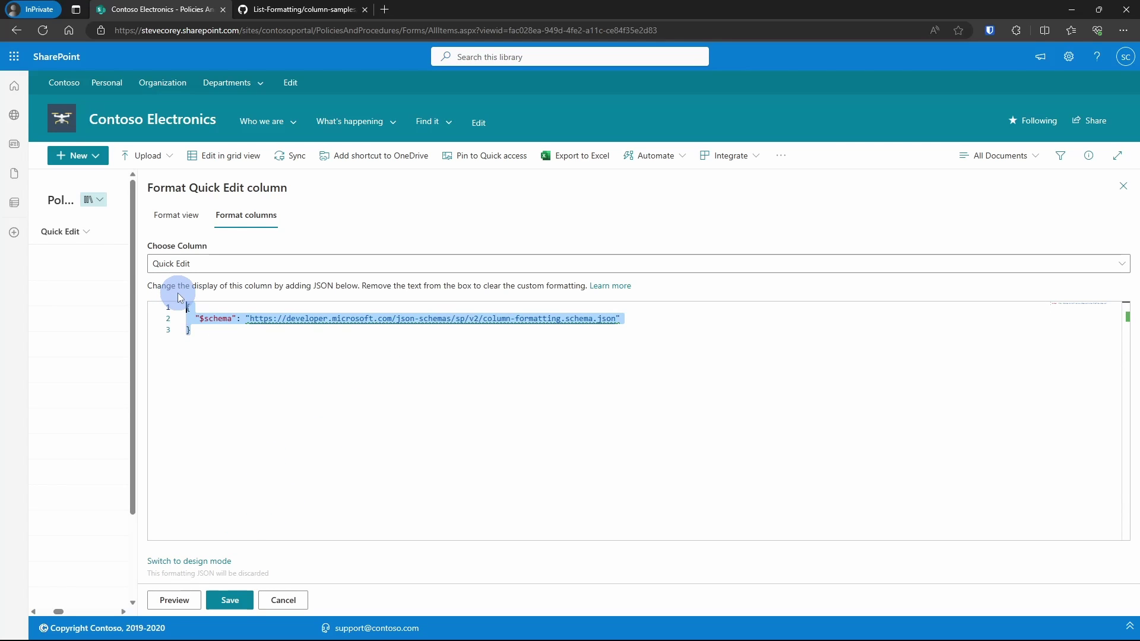
key(Delete)
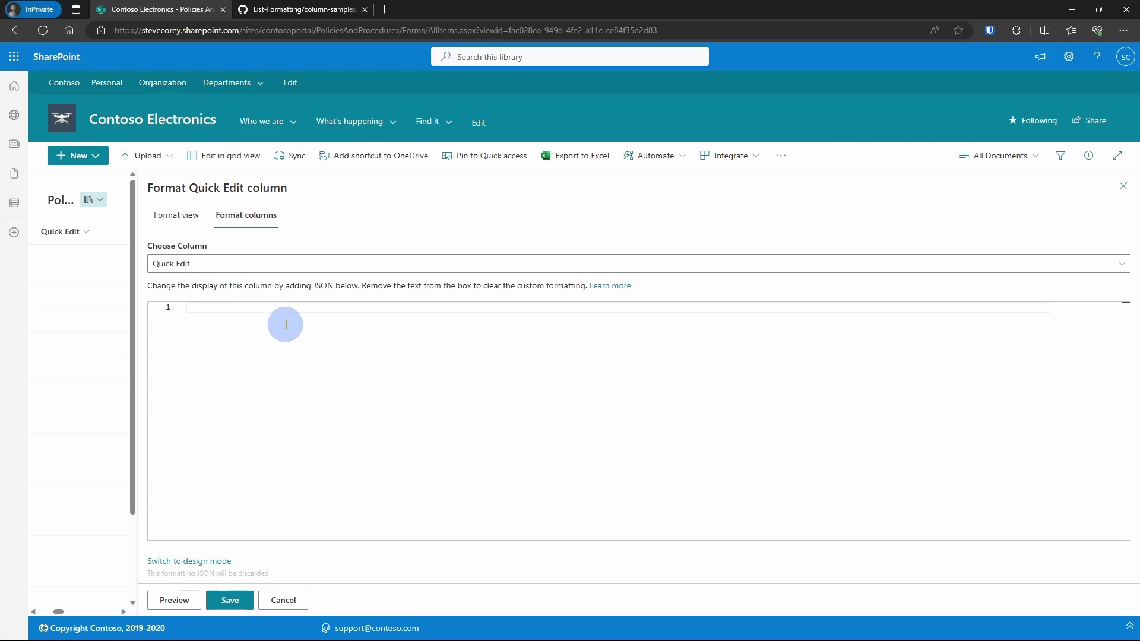
click(294, 10)
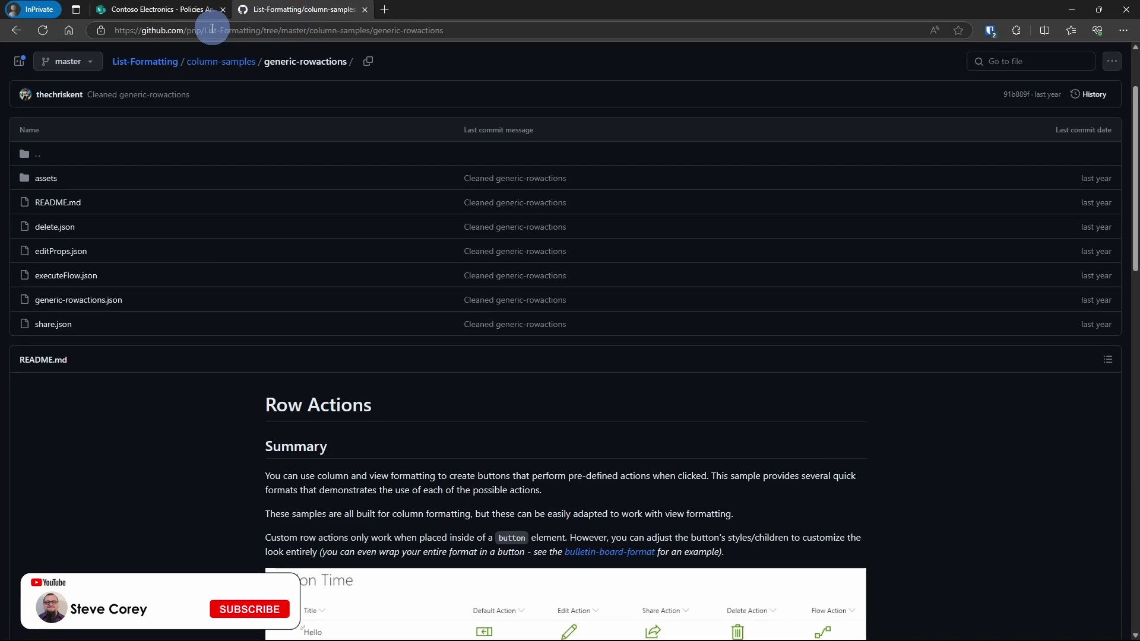
Step: Paste the raw editProps.json sample into the Quick Edit column's formatting and save it
click(53, 251)
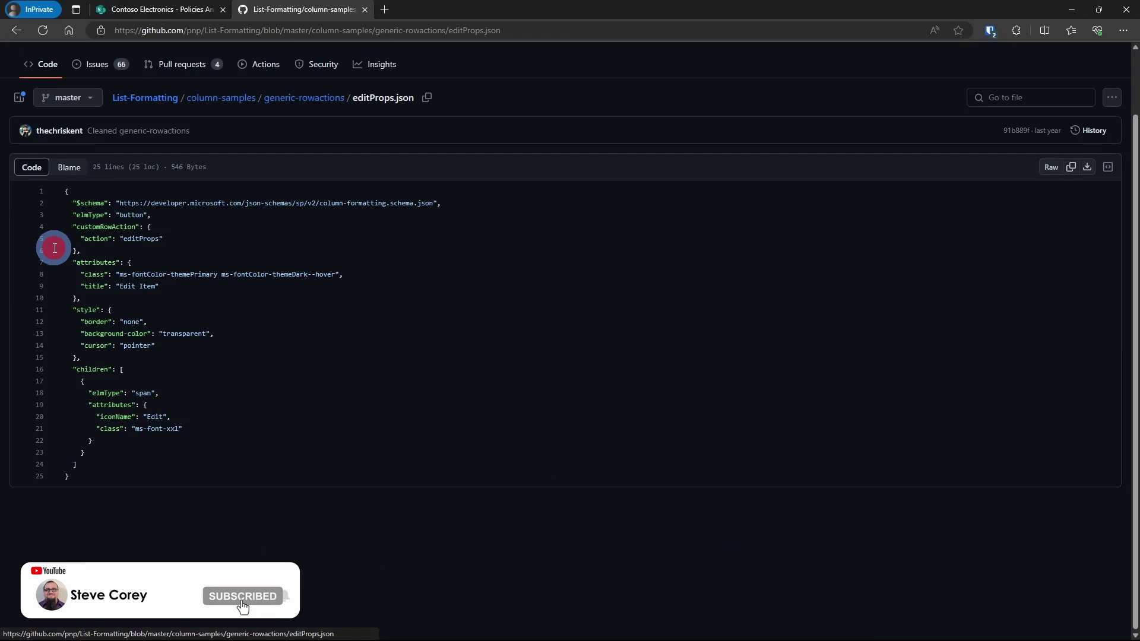
click(1071, 172)
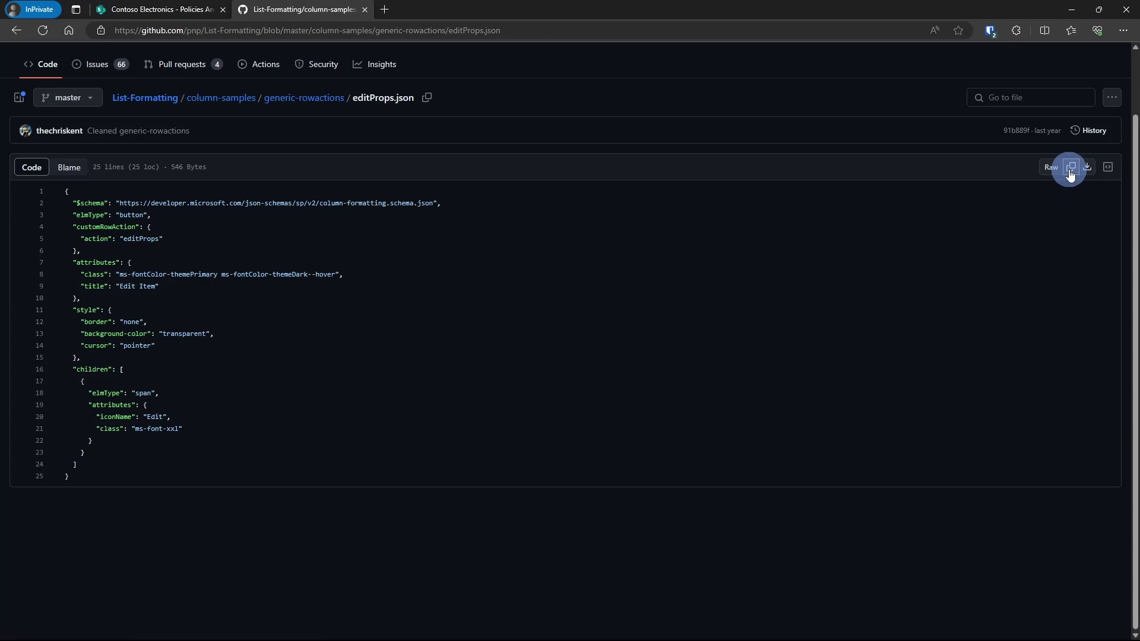
click(142, 9)
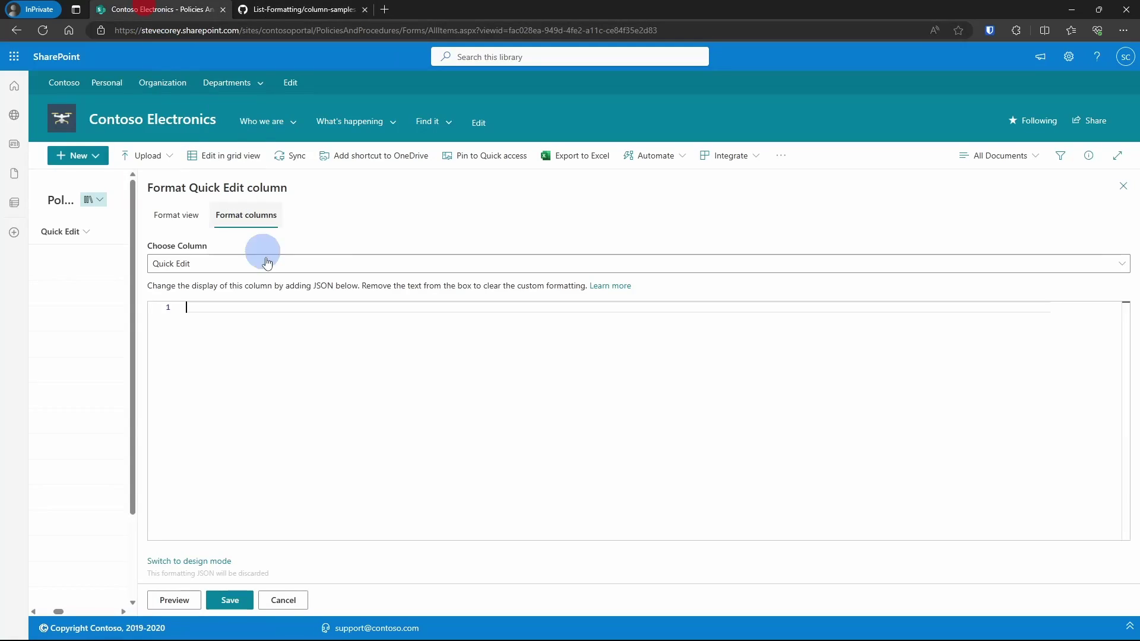
key(ctrl+v)
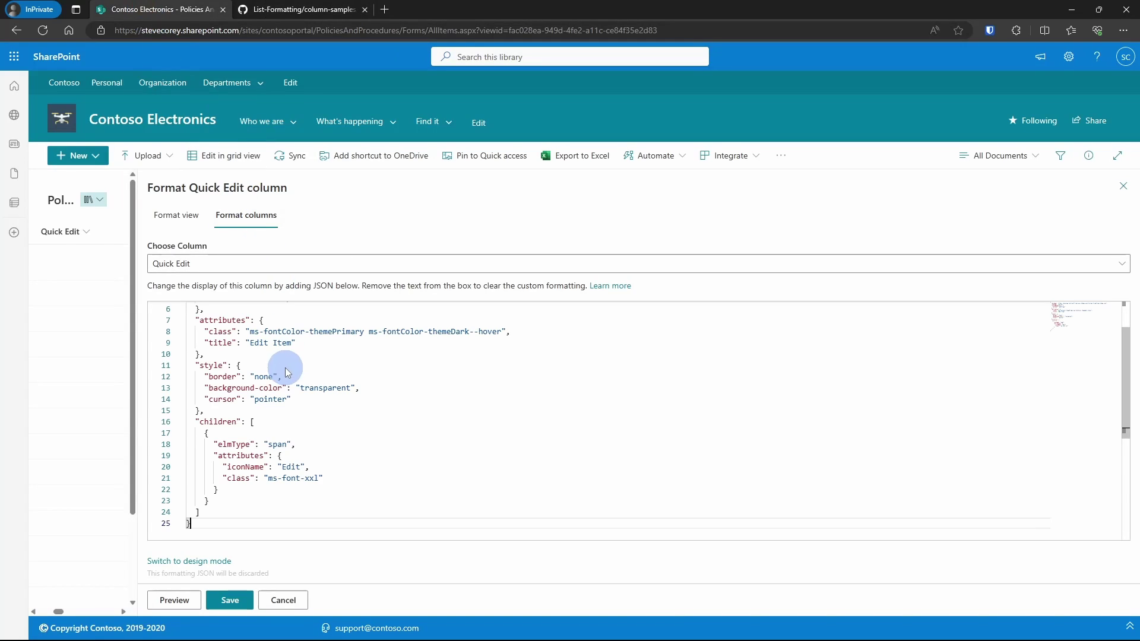
click(241, 605)
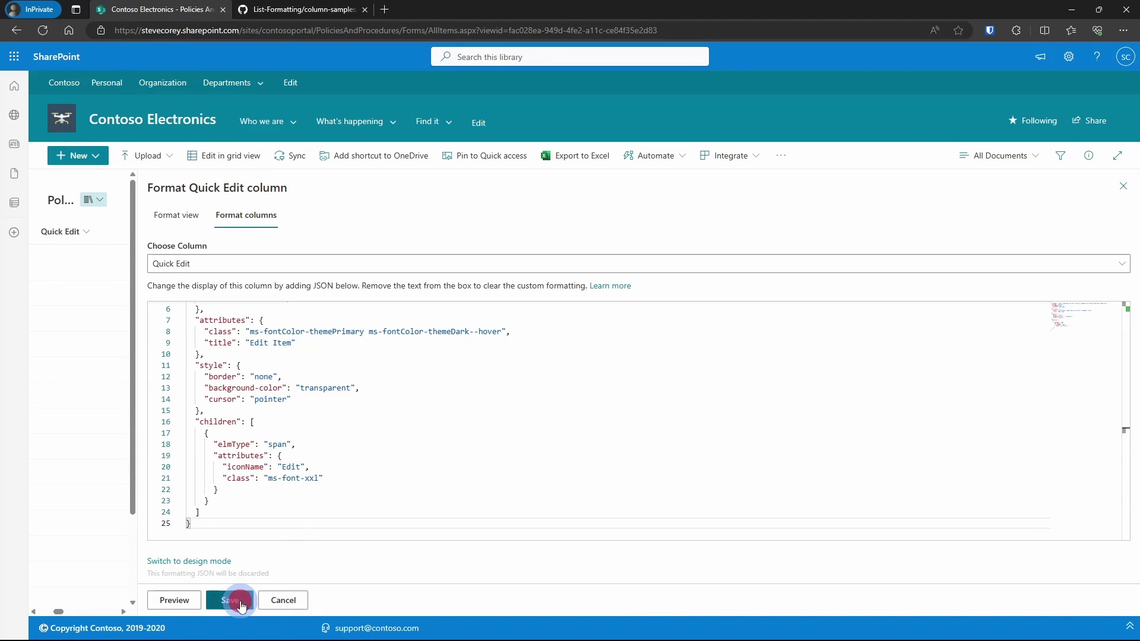
click(1125, 190)
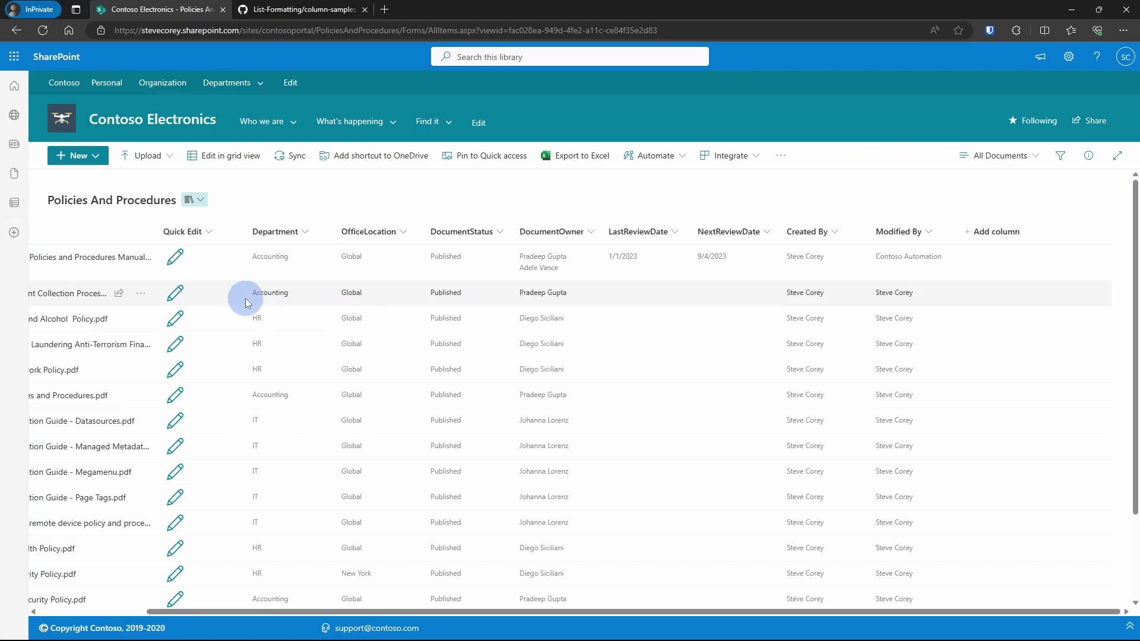
Step: Close the document details panel and add a 'Quick Delete' single line of text column
click(174, 258)
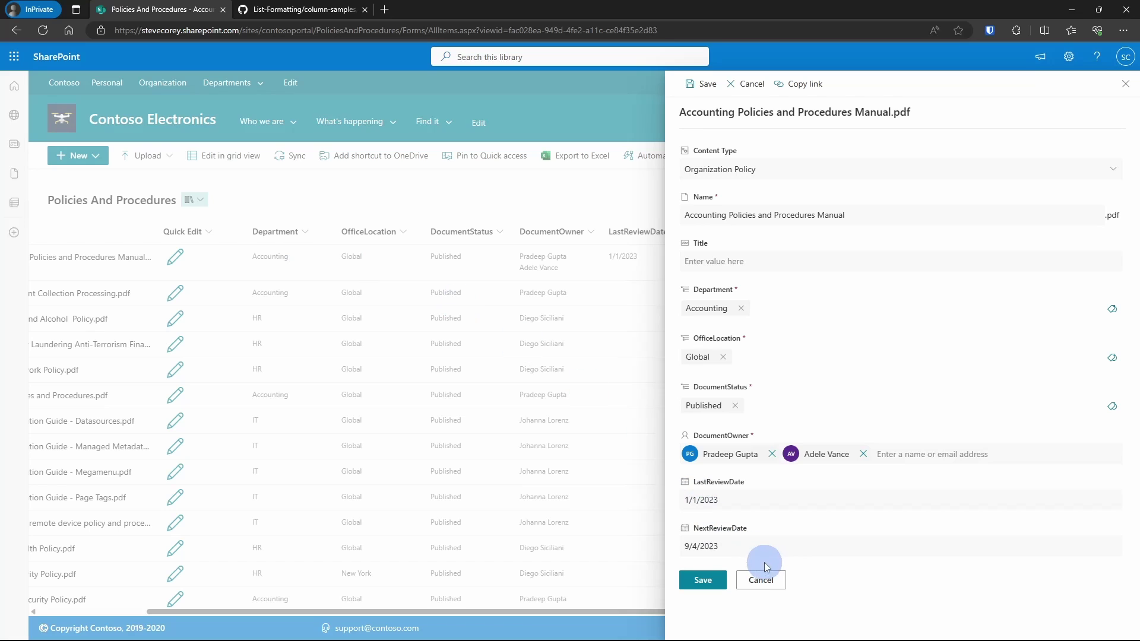
click(763, 581)
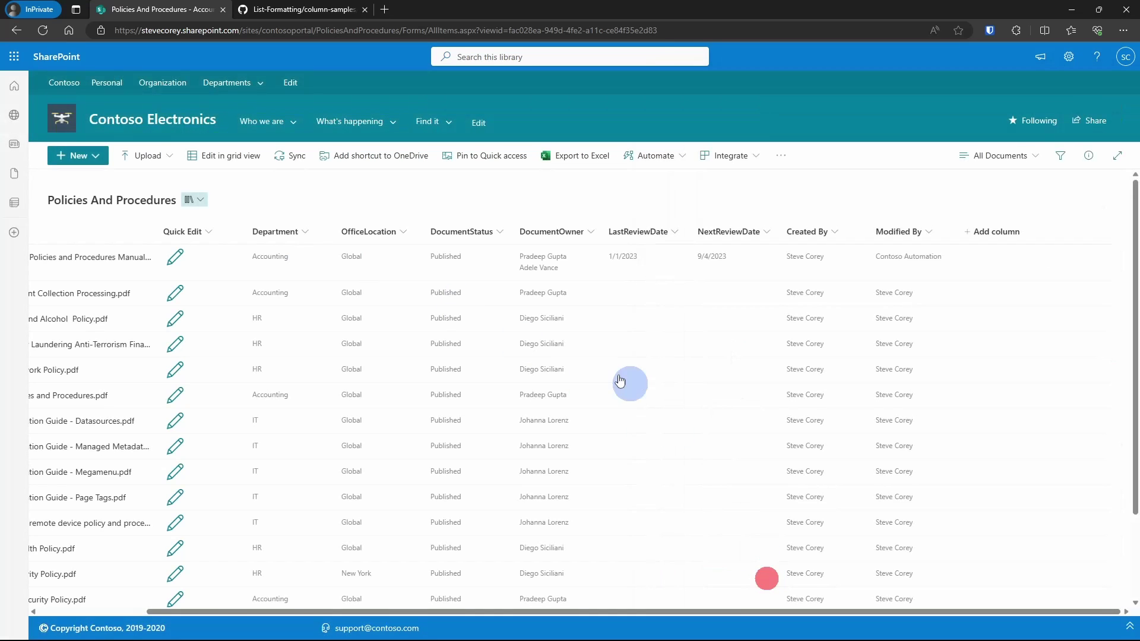
click(246, 217)
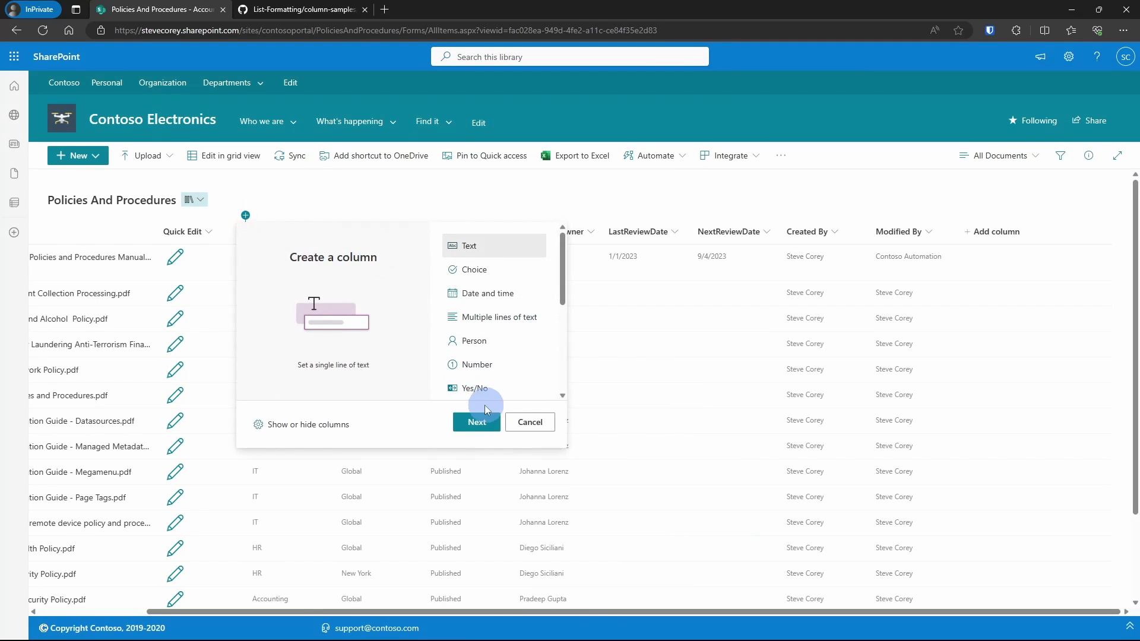
click(479, 421)
text(Q)
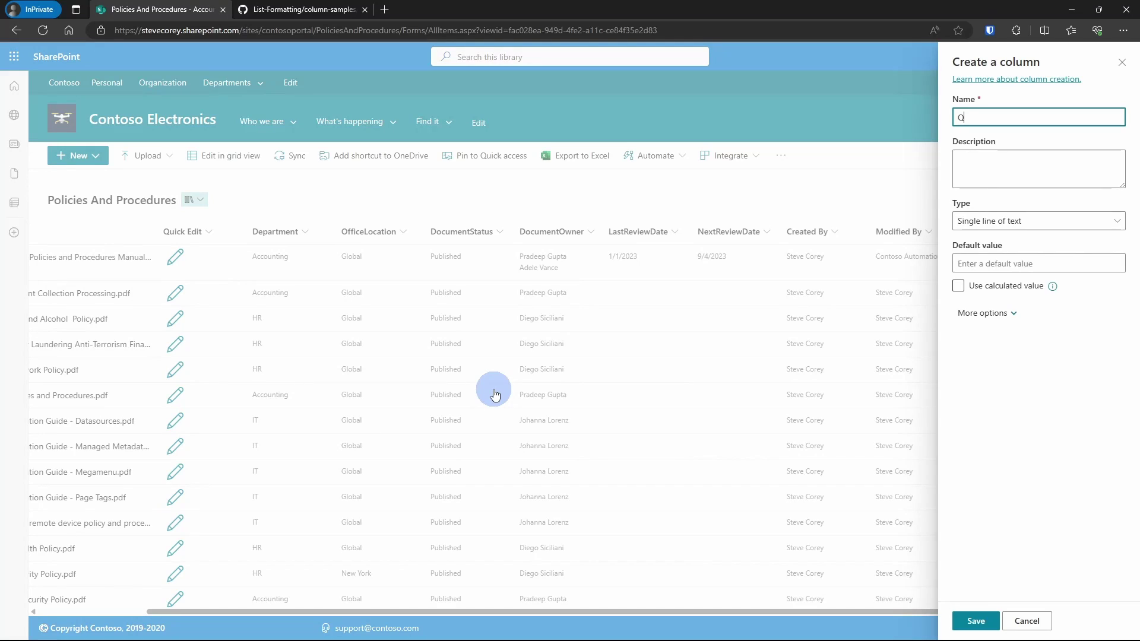
text(uick Delete)
click(992, 619)
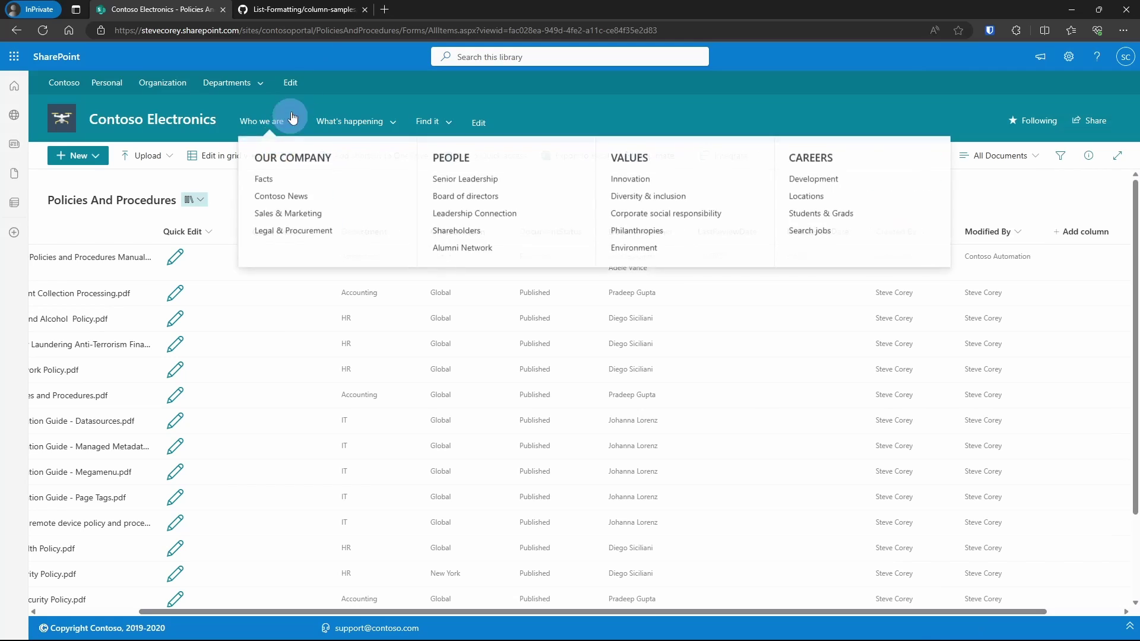
Step: Copy the raw delete.json sample from the GitHub row actions folder
click(313, 9)
click(16, 31)
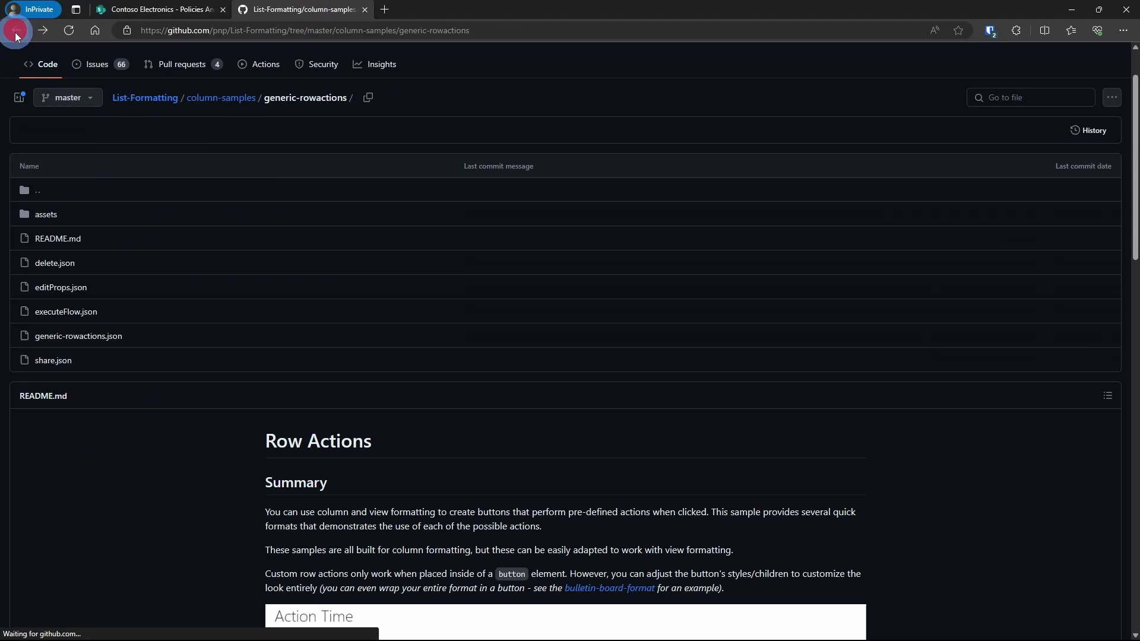
click(55, 266)
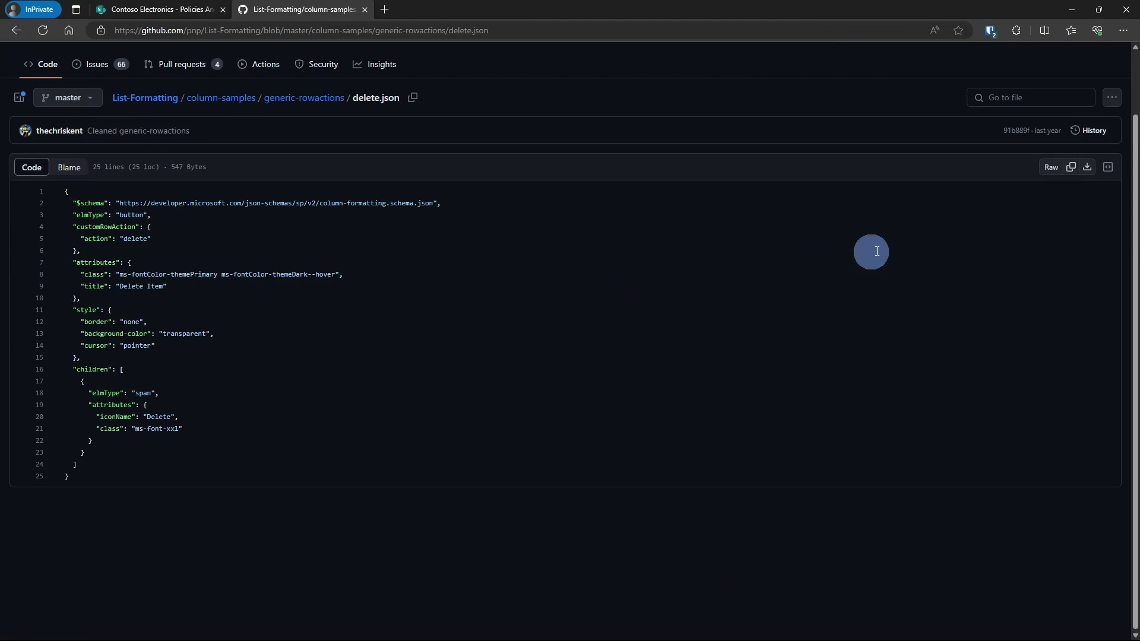
click(1071, 169)
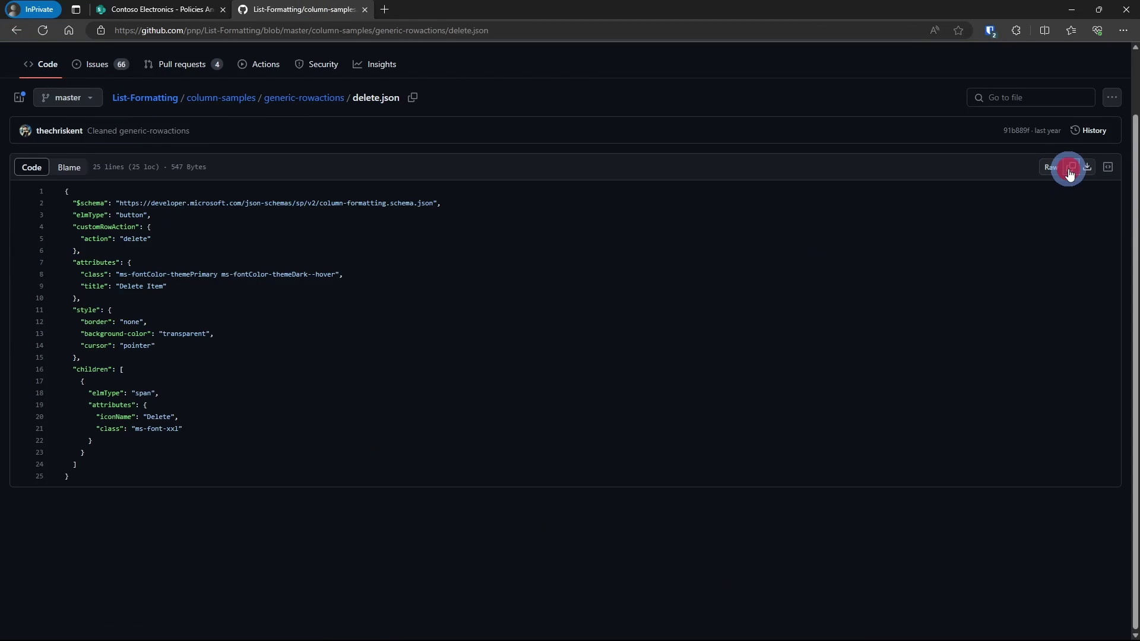
click(161, 9)
Step: Open the Quick Delete column's formatting in Advanced mode and clear its default JSON
click(296, 232)
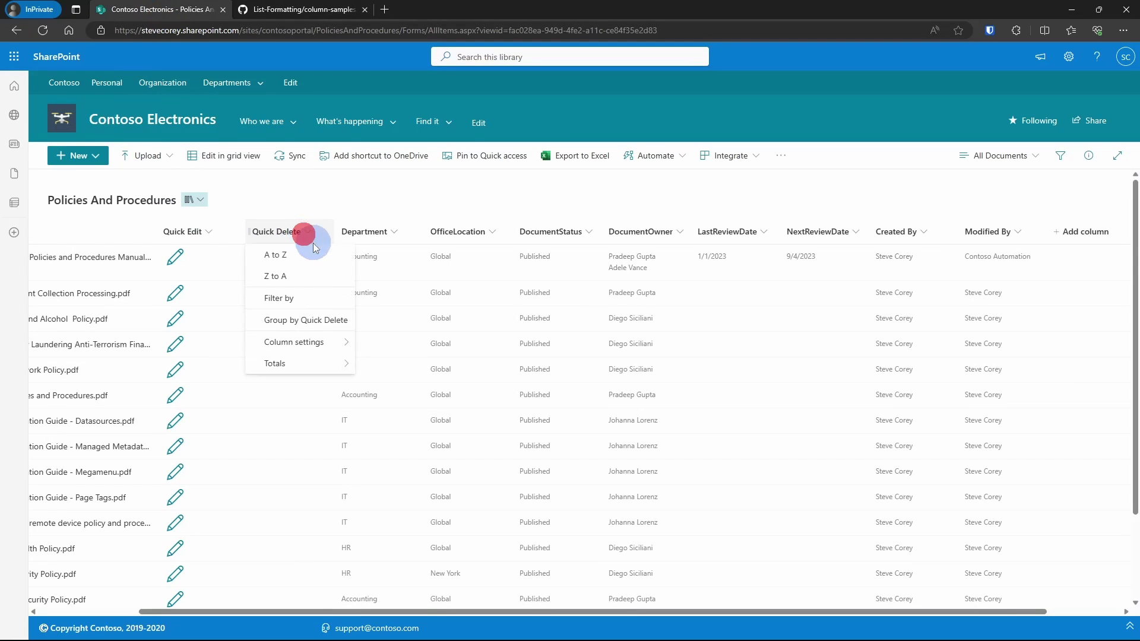
mouse_move(322, 348)
click(385, 361)
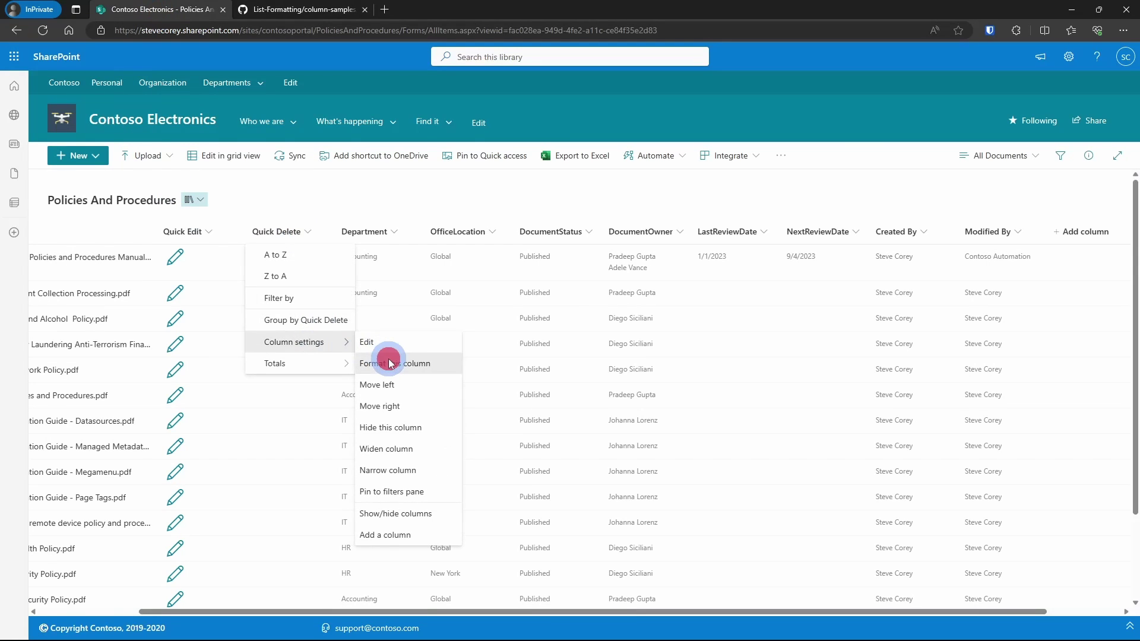
click(180, 572)
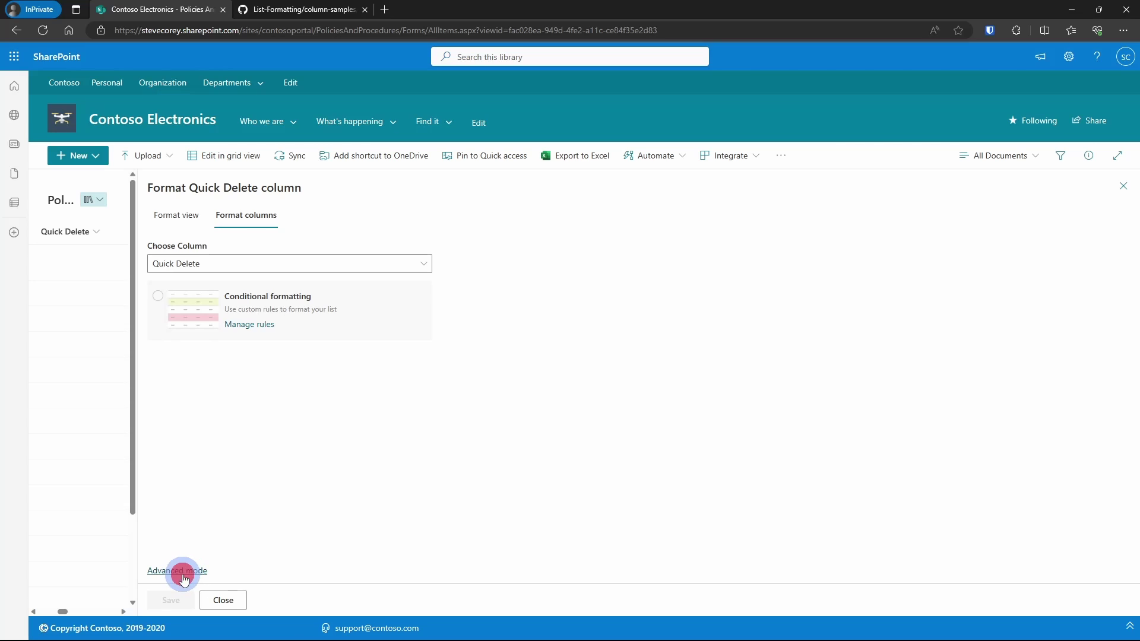
drag(241, 407, 140, 293)
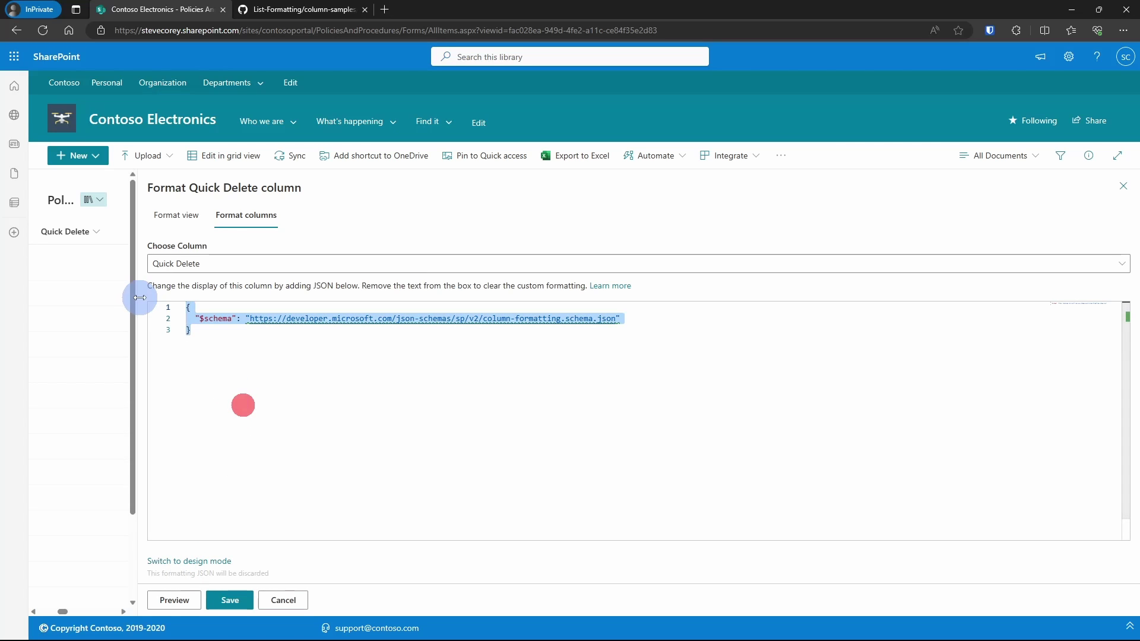
key(Delete)
Step: Paste and save the delete-button JSON, then test the trash icon on the first document
text({   "$schema": "https://developer.microsoft.com/json-schemas/sp/v2/column-formatting.schema.json",   "elmType": "button",   "customRowAction": {     "action": "delete"   },   "attributes": {     "class": "ms-fontColor-themePrimary ms-fontColor-themeDark--hover",     "title": "Delete Item"   },   "style": {     "border": "none",     "background-color": "transparent",     "cursor": "pointer"   },   "children": [     {       "elmType": "span",       "attributes": {         "iconName": "Delete",         "class": "ms-font-xxl"       }     }   ] })
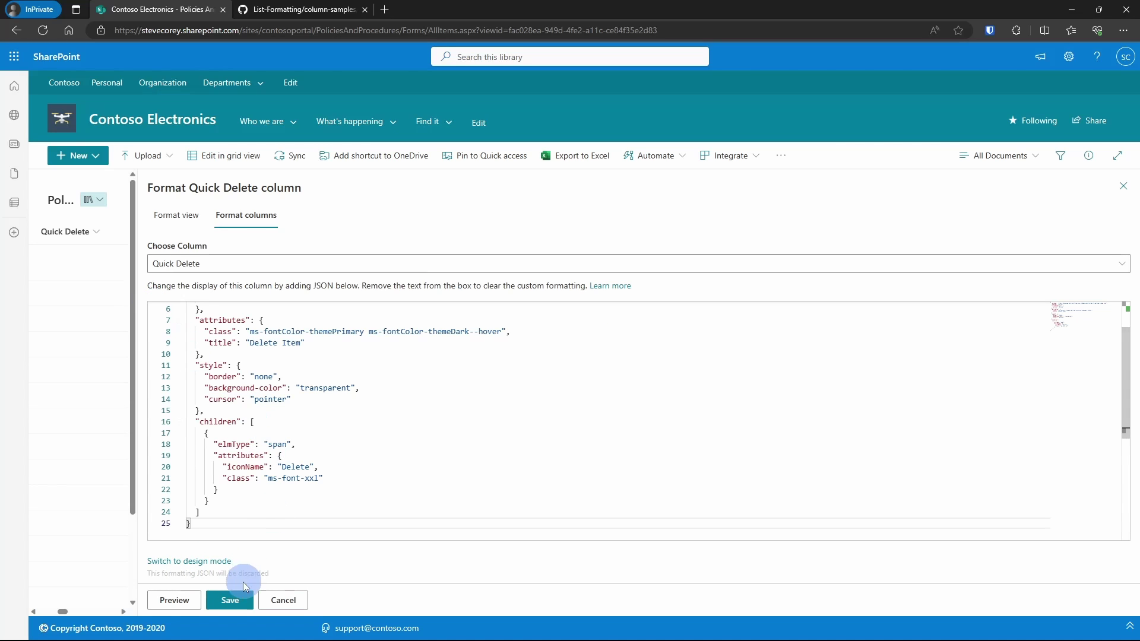
click(230, 600)
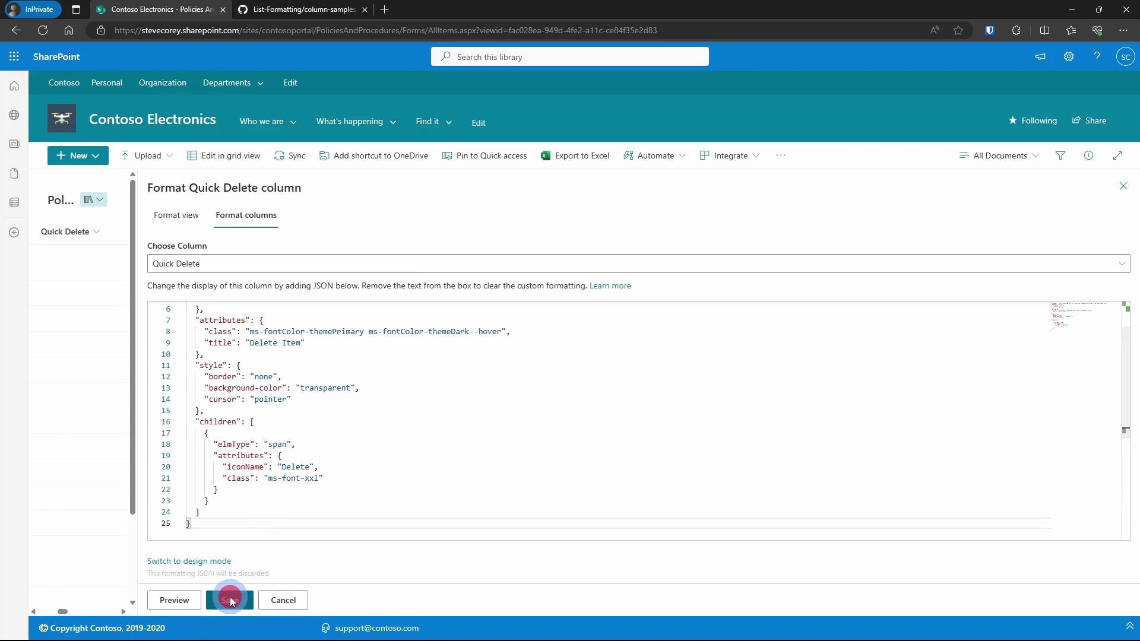
click(1123, 187)
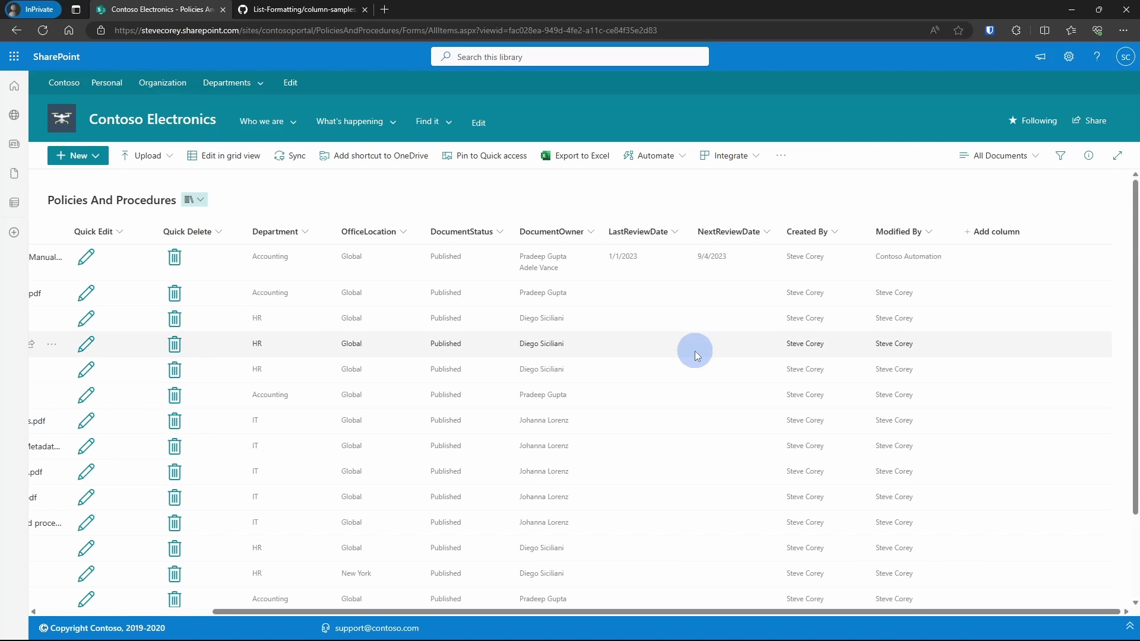
scroll(668, 352, left, 4)
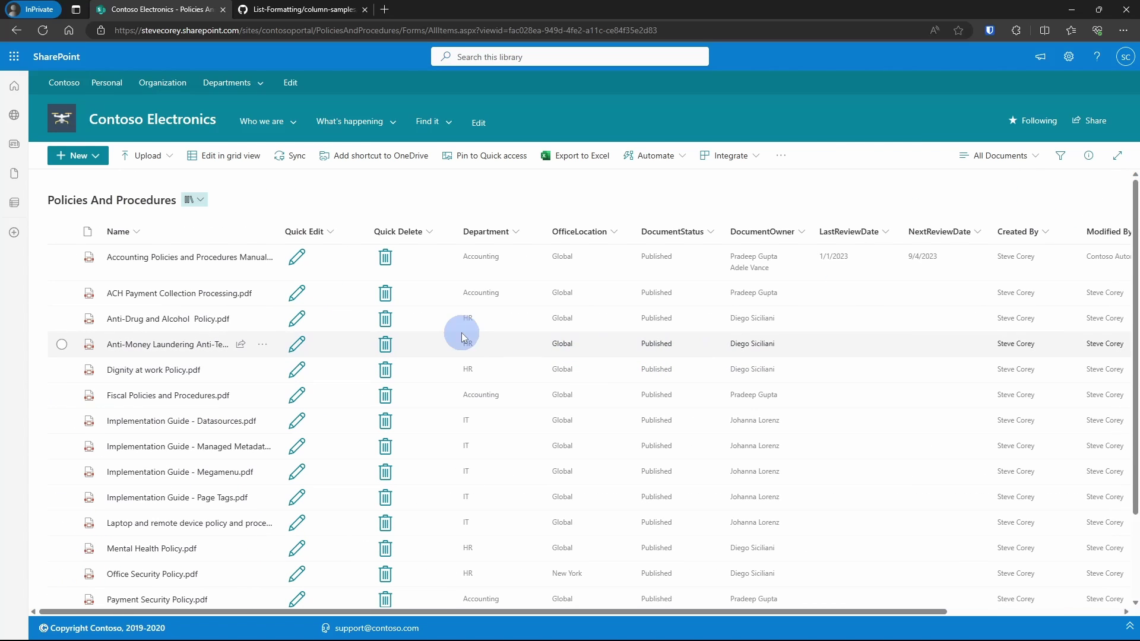
click(387, 259)
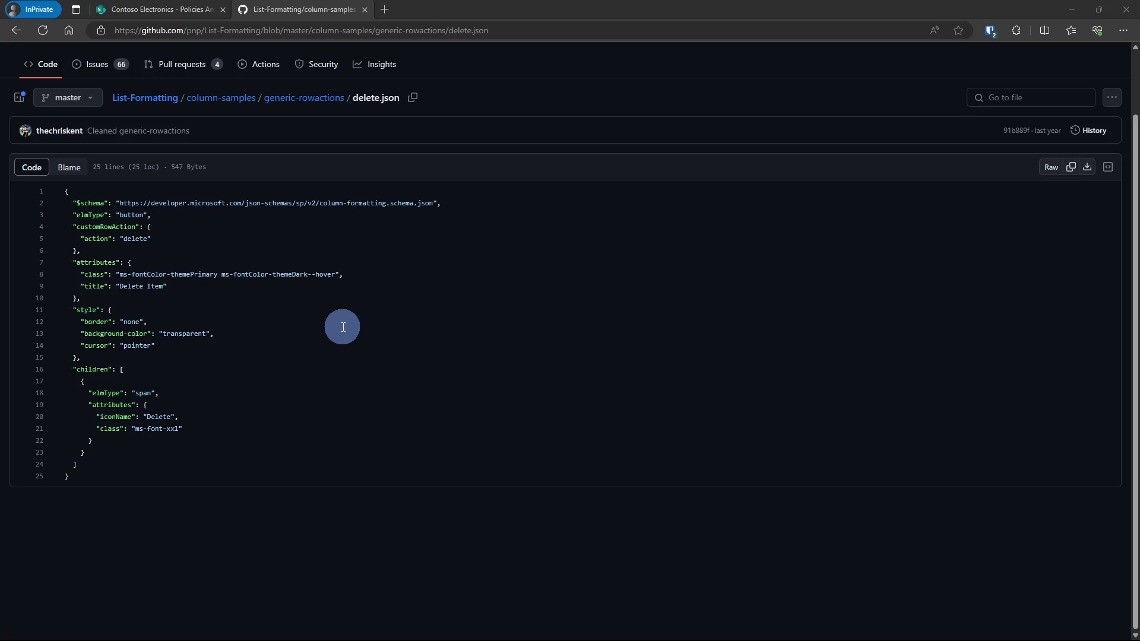
Step: Inspect the 'Delete Item' title line in delete.json, then return to the SharePoint library
click(271, 286)
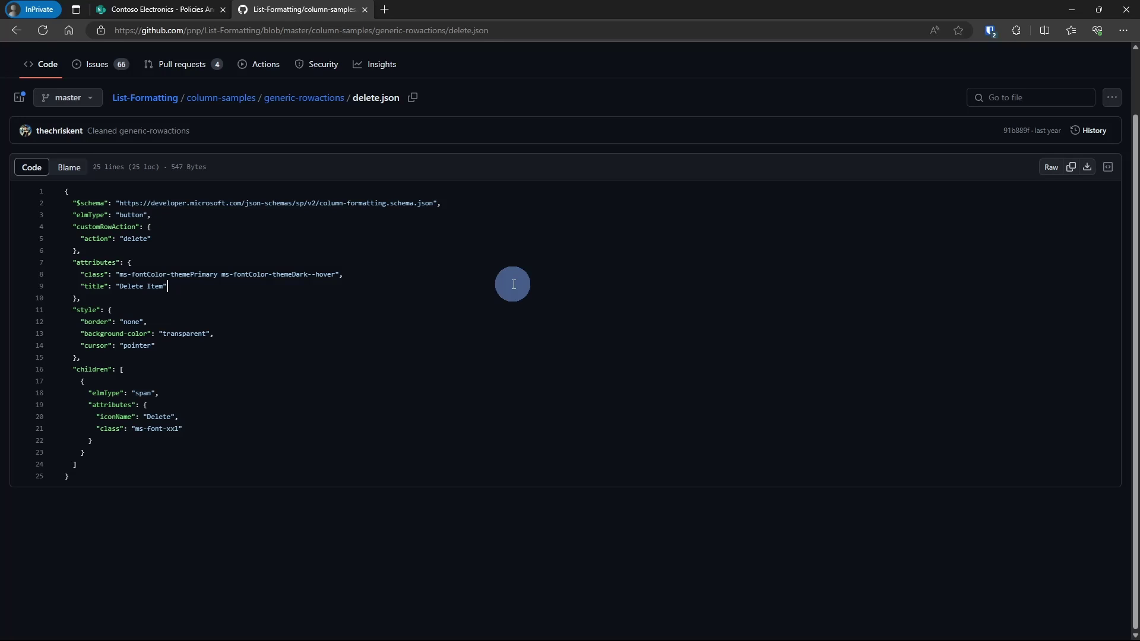
key(ctrl+Tab)
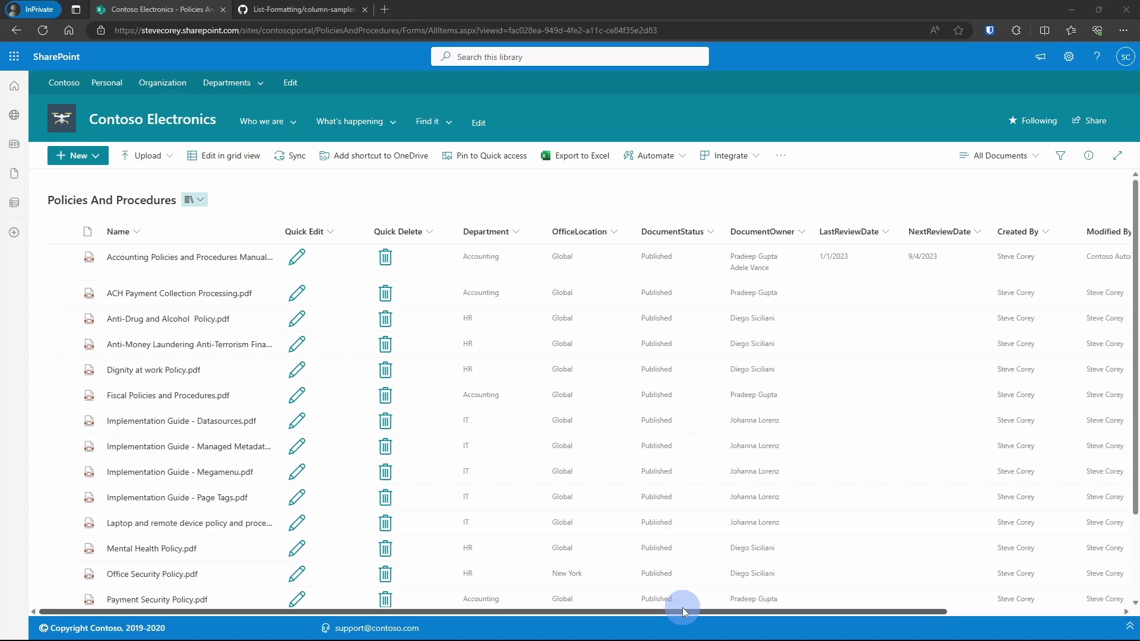
drag(682, 611, 921, 626)
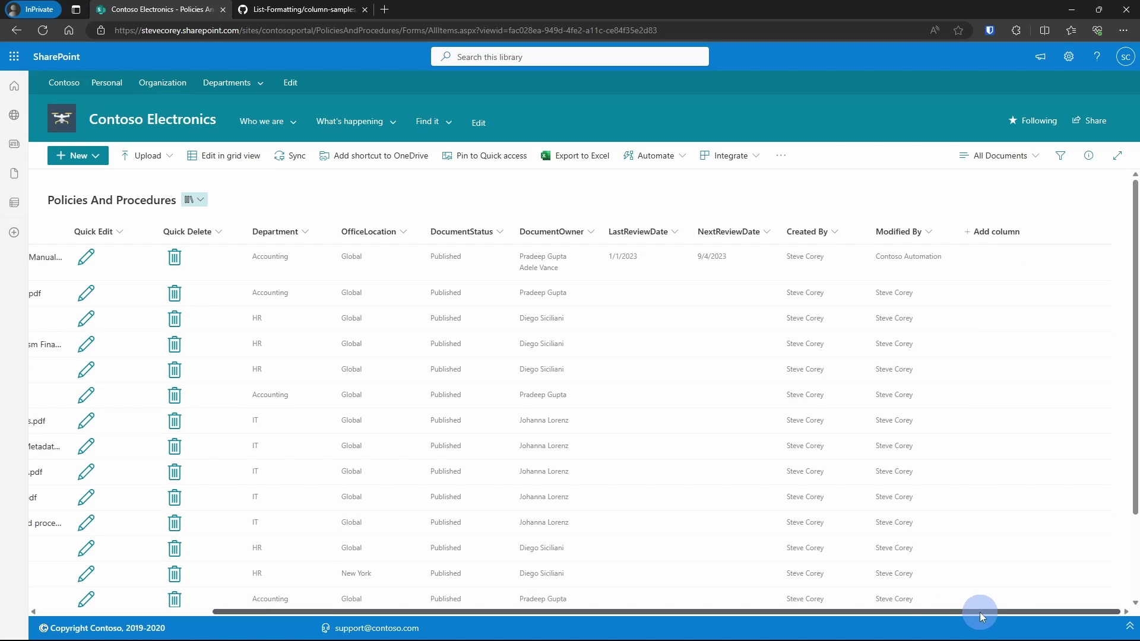
drag(981, 617, 407, 273)
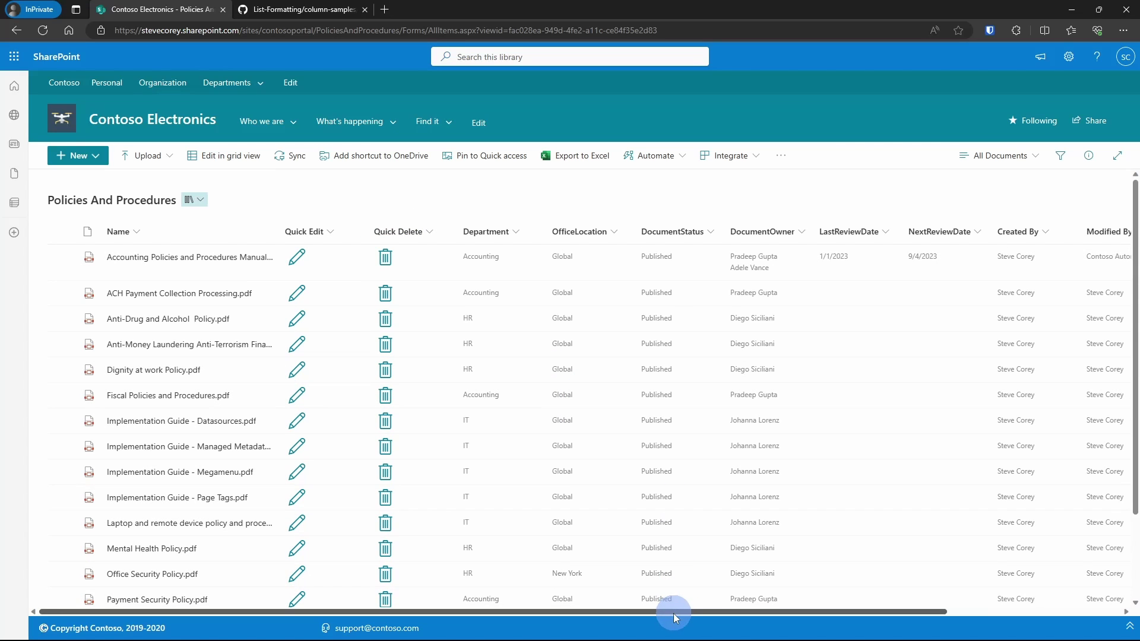
mouse_move(672, 613)
mouse_down()
mouse_move(808, 617)
mouse_move(626, 596)
mouse_up()
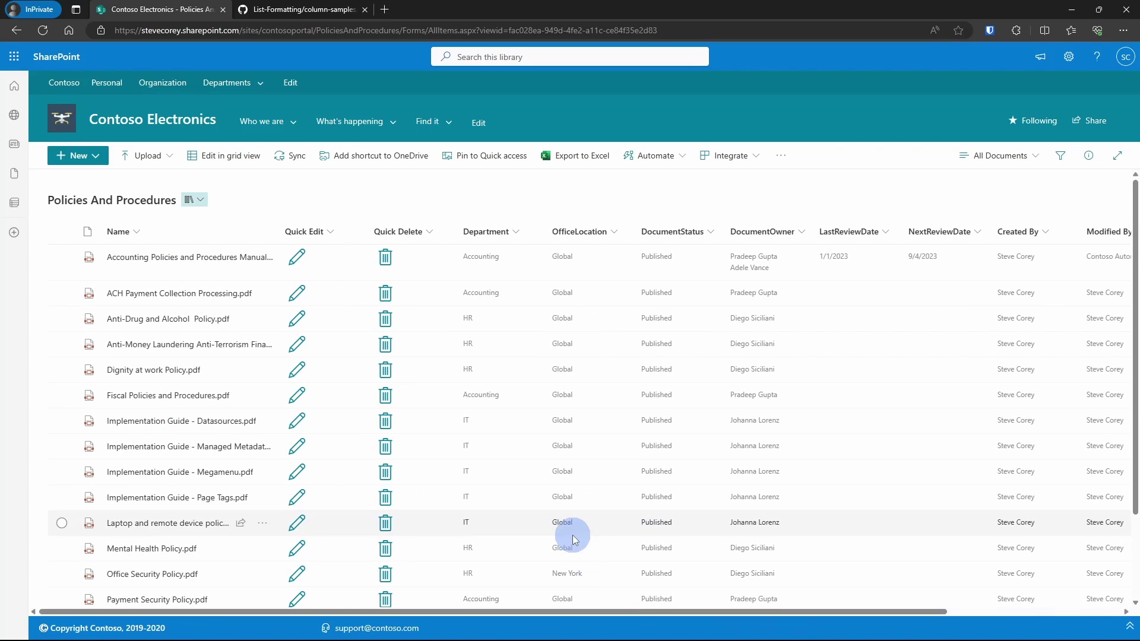